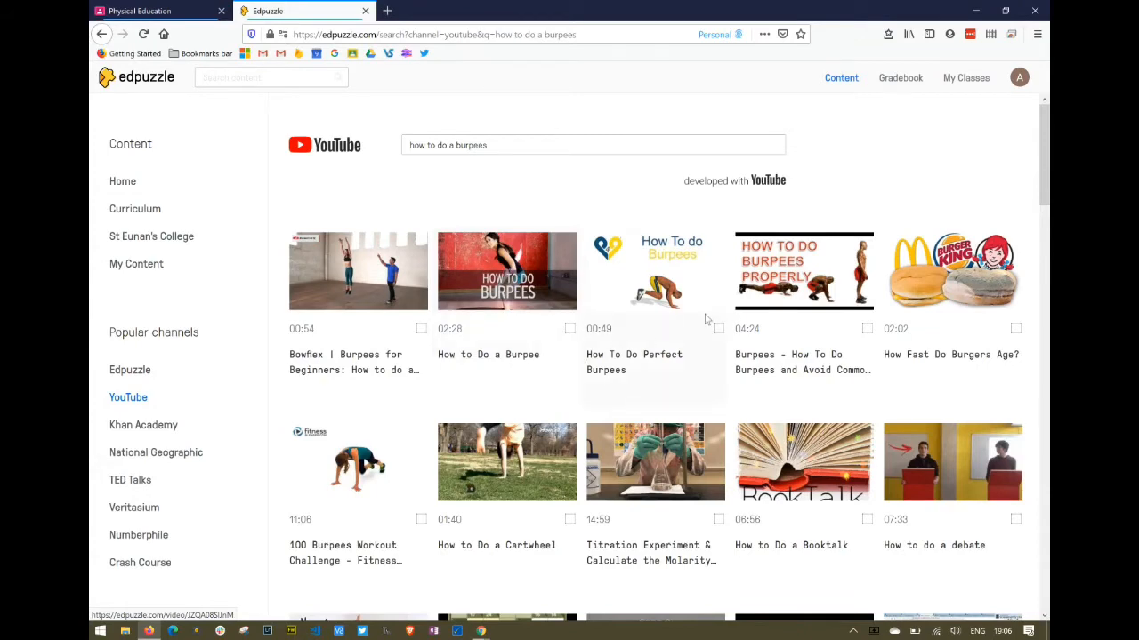
# Step: Open "Burpees - How To Do Burpees and Avoid Common Injuries" for editing and trim about 23 seconds off its start
pyautogui.click(763, 270)
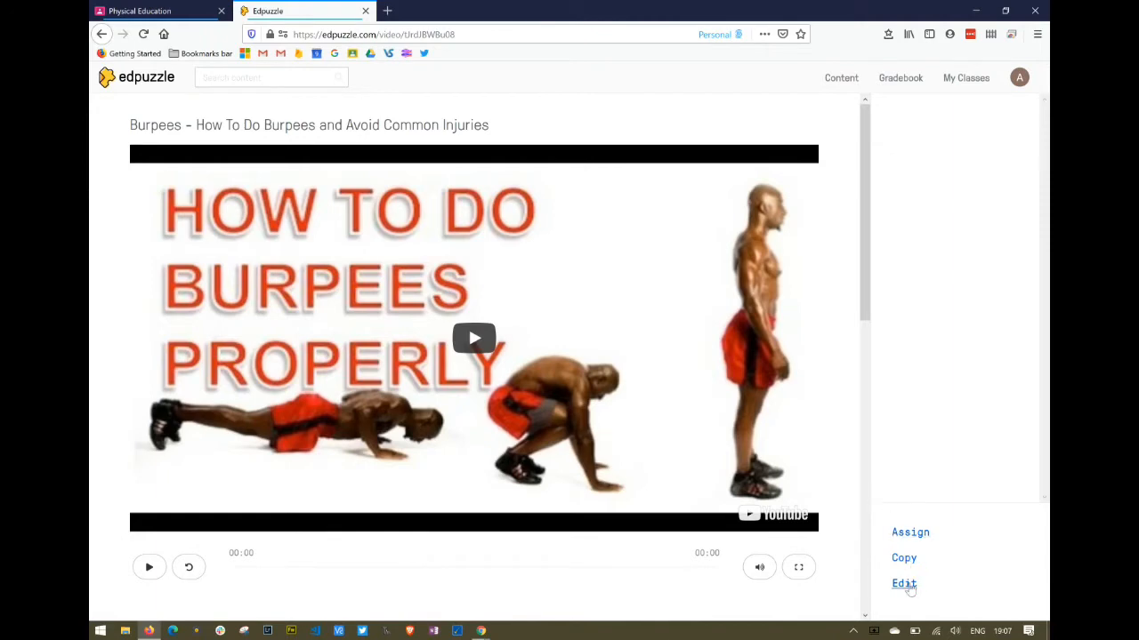
pyautogui.click(904, 585)
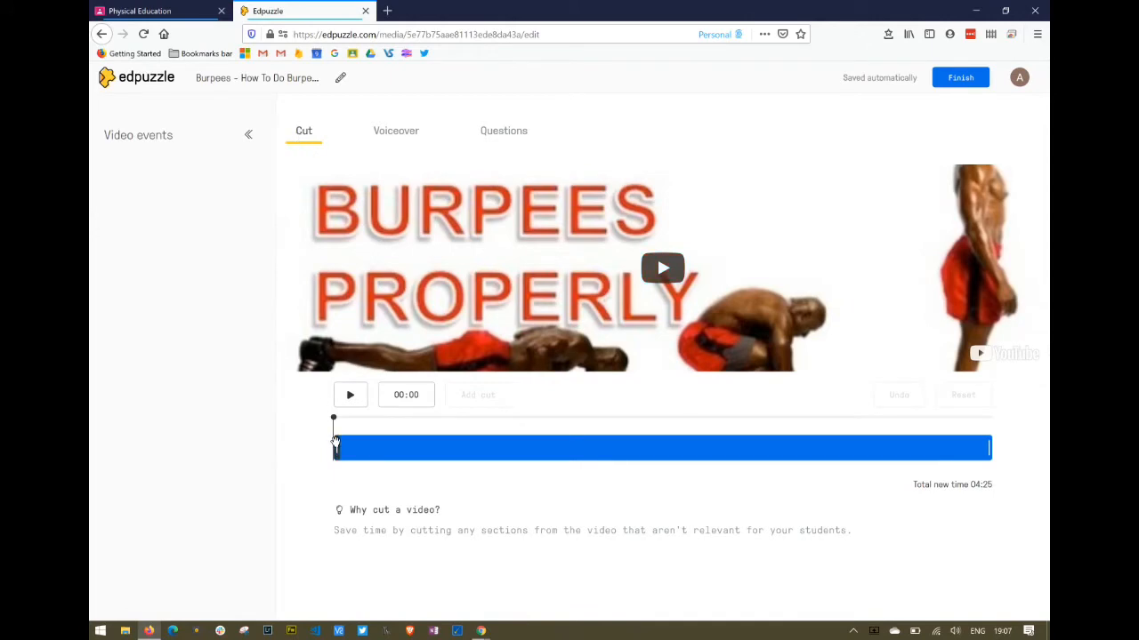
pyautogui.moveTo(335, 443); pyautogui.dragTo(369, 444)
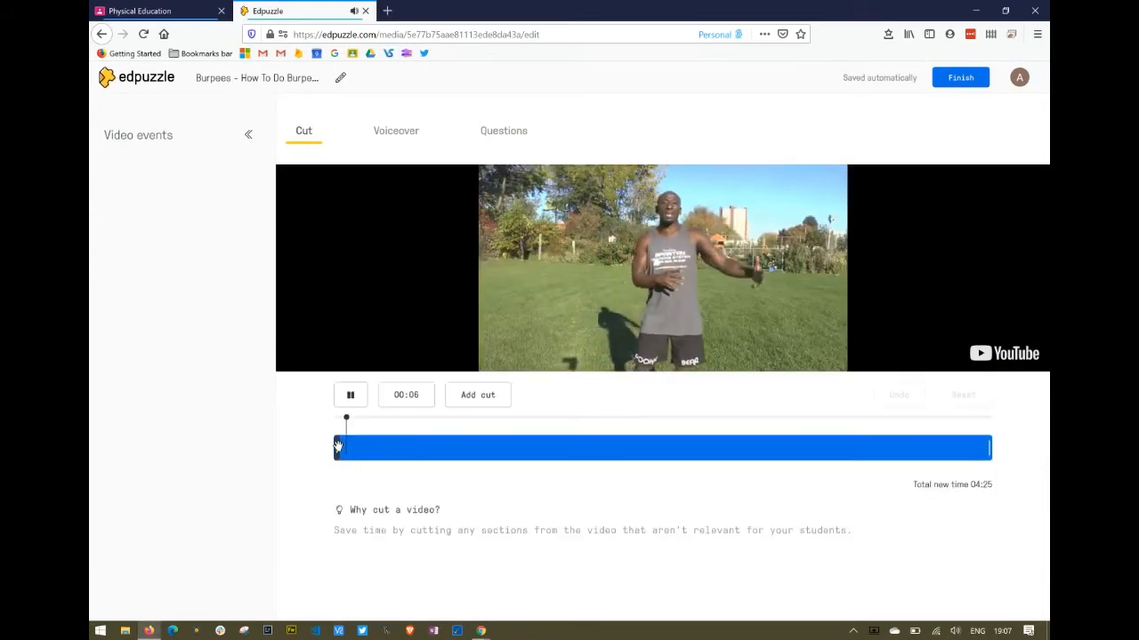
pyautogui.moveTo(366, 452); pyautogui.dragTo(388, 450)
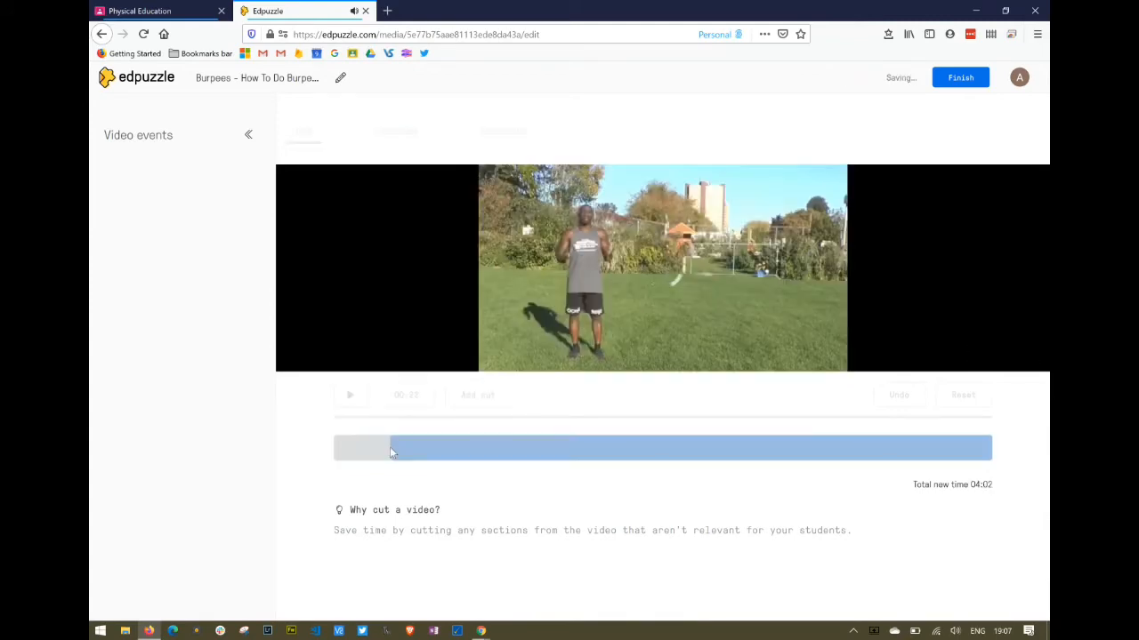
pyautogui.click(351, 402)
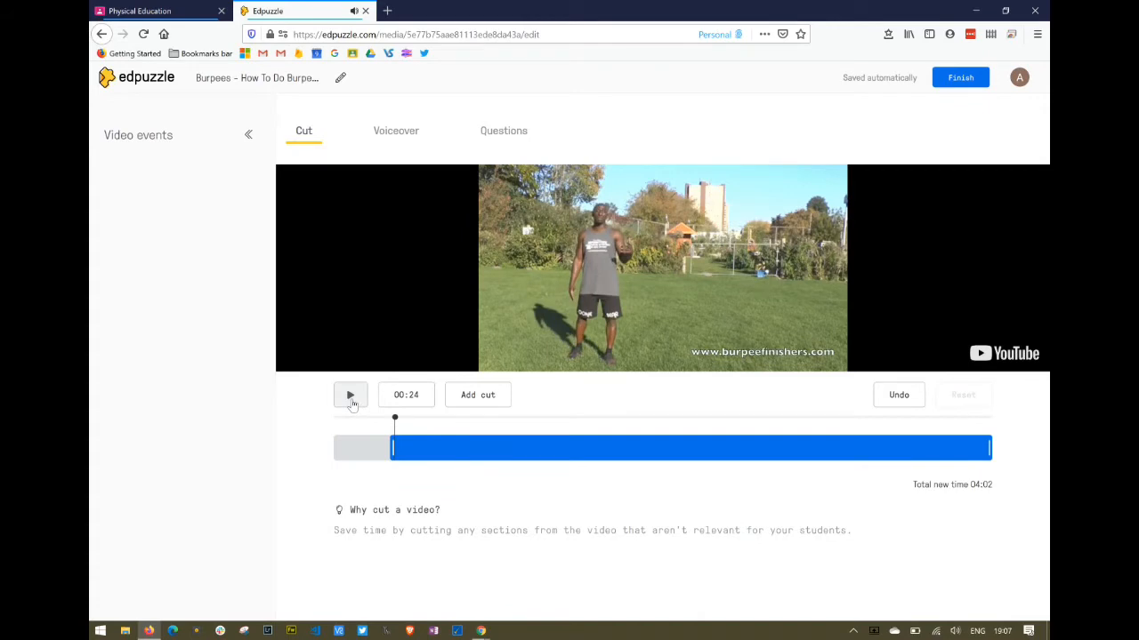
# Step: Create a multiple-choice question at 00:38 in the video asking "What is the best exercise for all round fitness?"
pyautogui.click(394, 132)
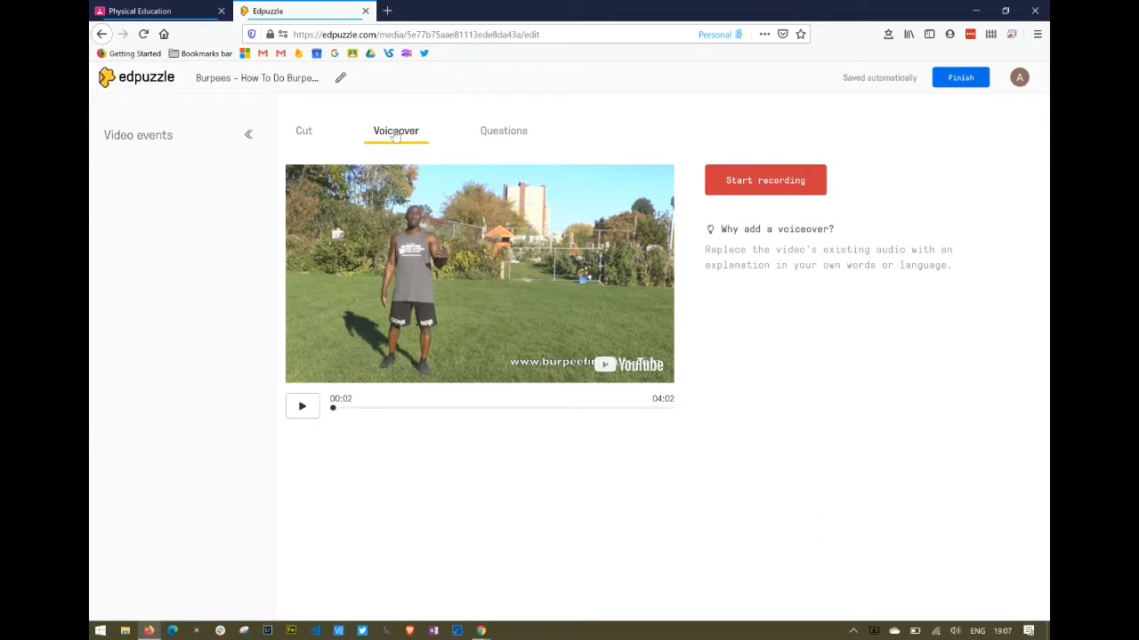
pyautogui.click(486, 134)
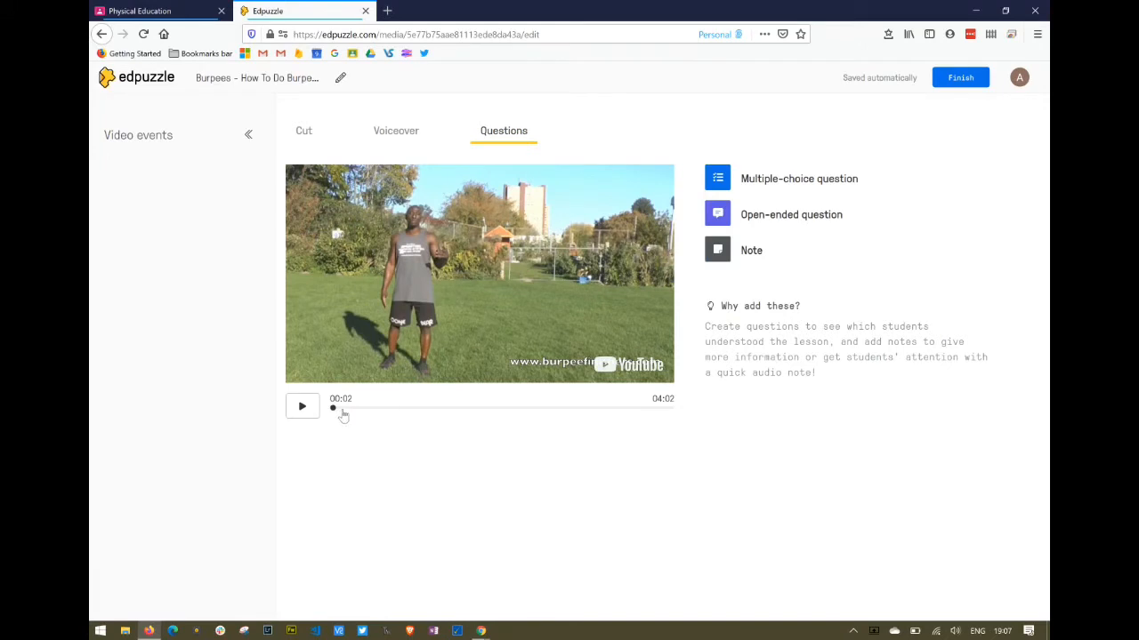
pyautogui.click(373, 408)
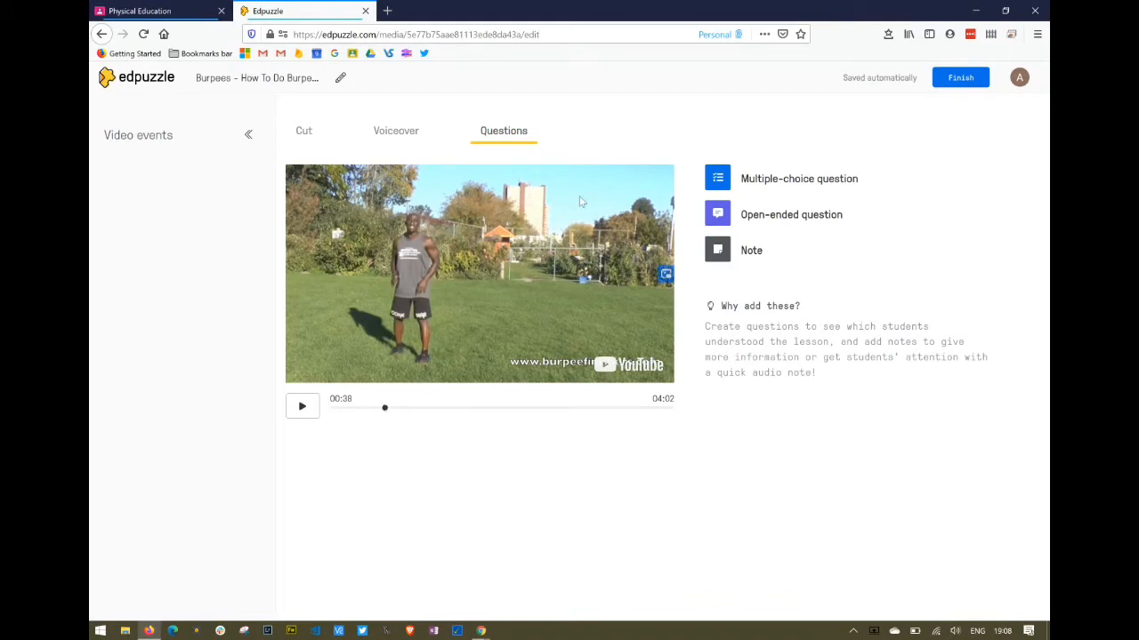
pyautogui.click(725, 181)
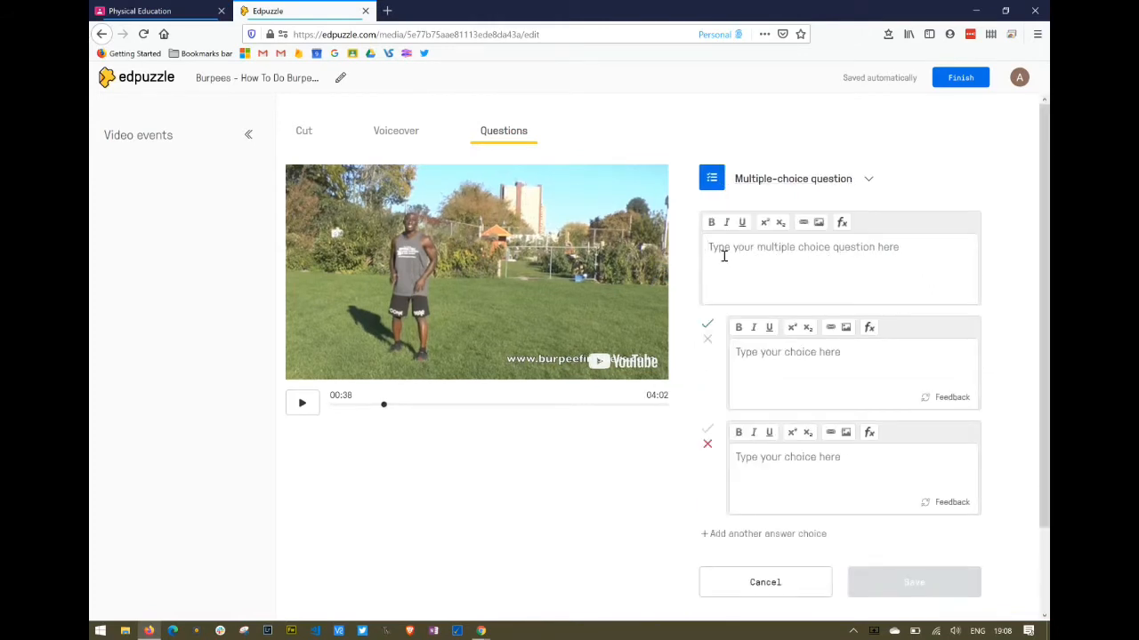
pyautogui.write('What is teh b')
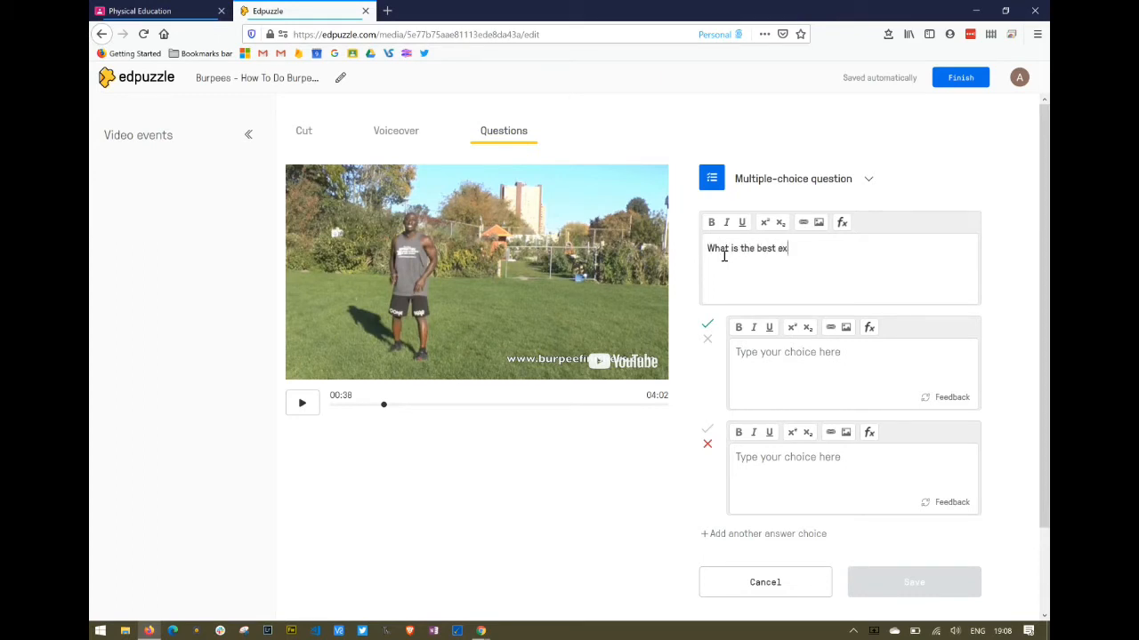
pyautogui.write('est exercise for al r')
pyautogui.press('BackSpace')
pyautogui.press('BackSpace')
pyautogui.press('BackSpace')
pyautogui.press('BackSpace')
pyautogui.press('BackSpace')
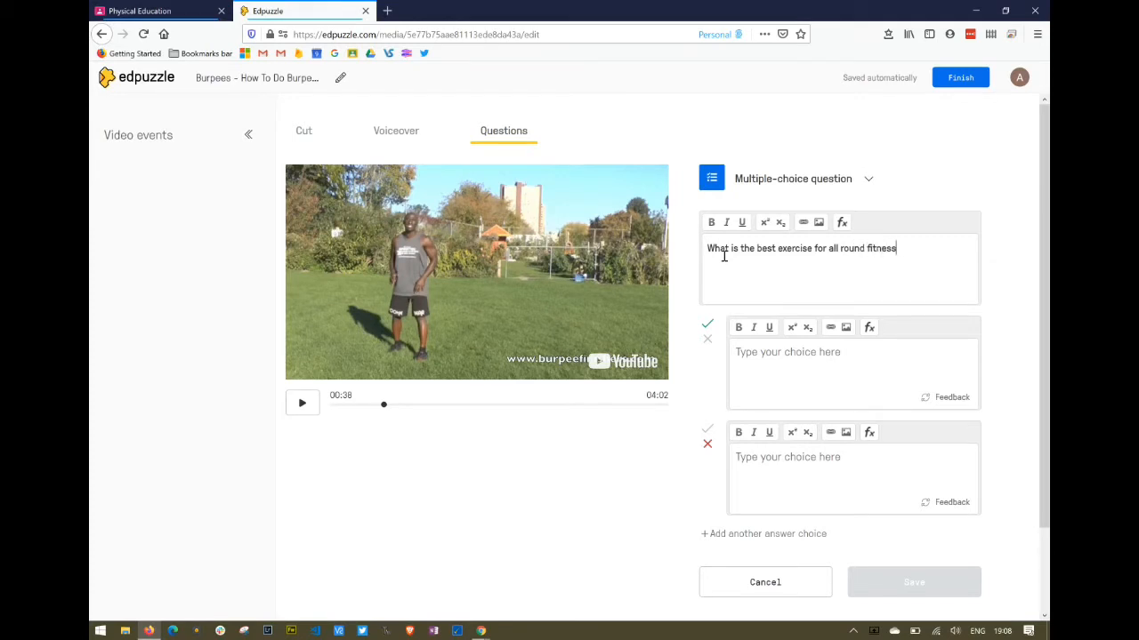
# Step: Give the multiple-choice question three answer choices: Pushup, Burpee and Plank
pyautogui.click(764, 352)
pyautogui.write('Pushup')
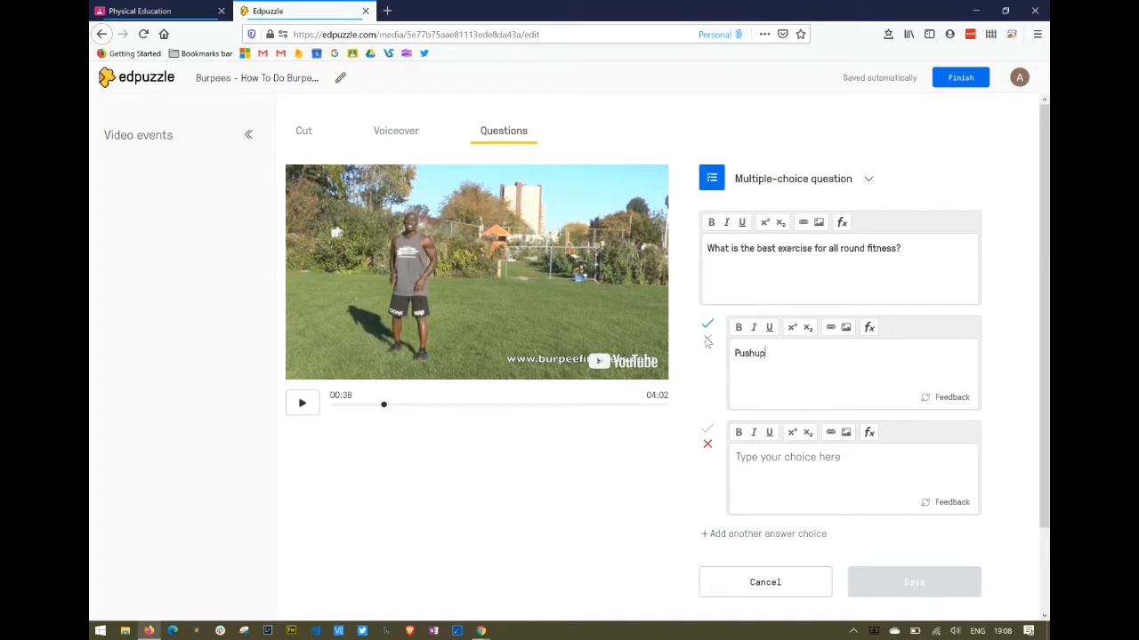
pyautogui.click(742, 457)
pyautogui.write('Burpee')
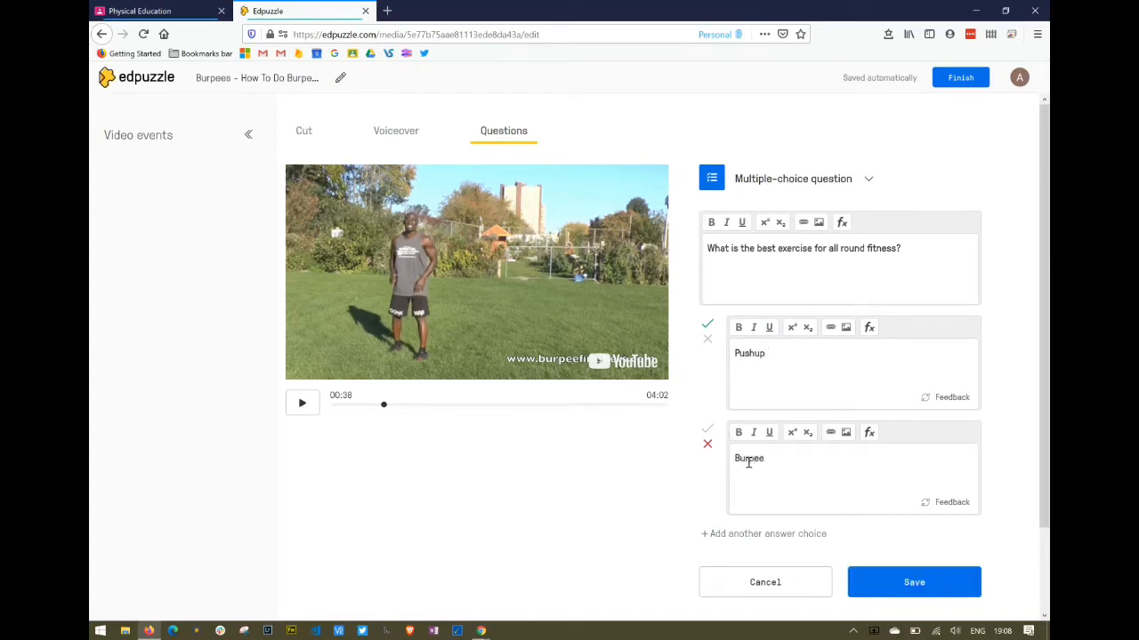
pyautogui.click(740, 539)
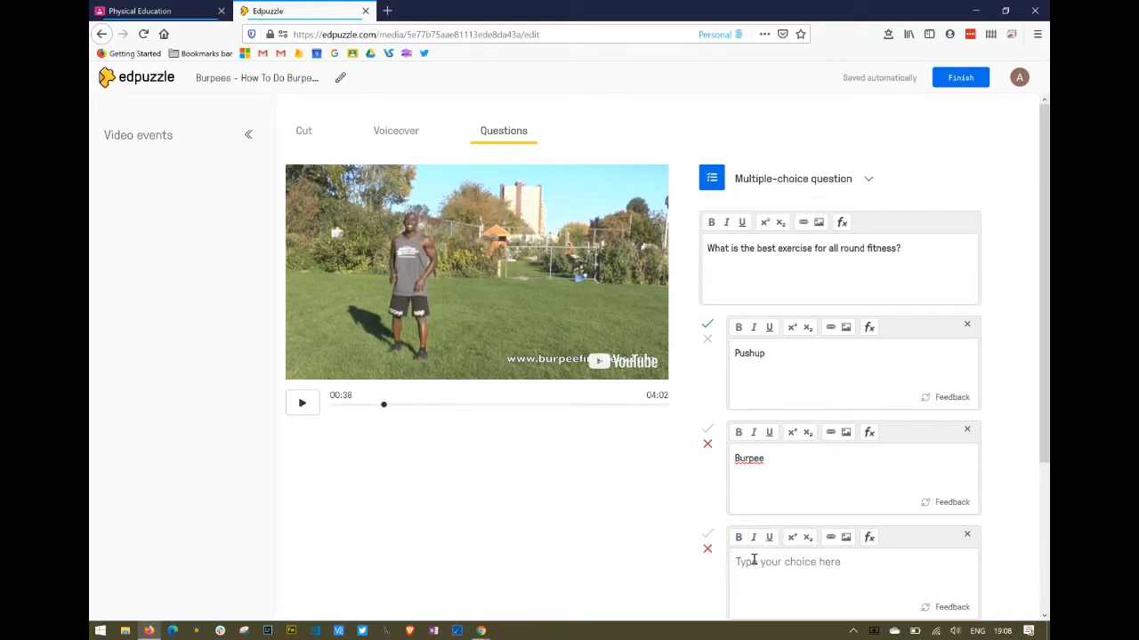
pyautogui.click(755, 559)
pyautogui.write('Plank')
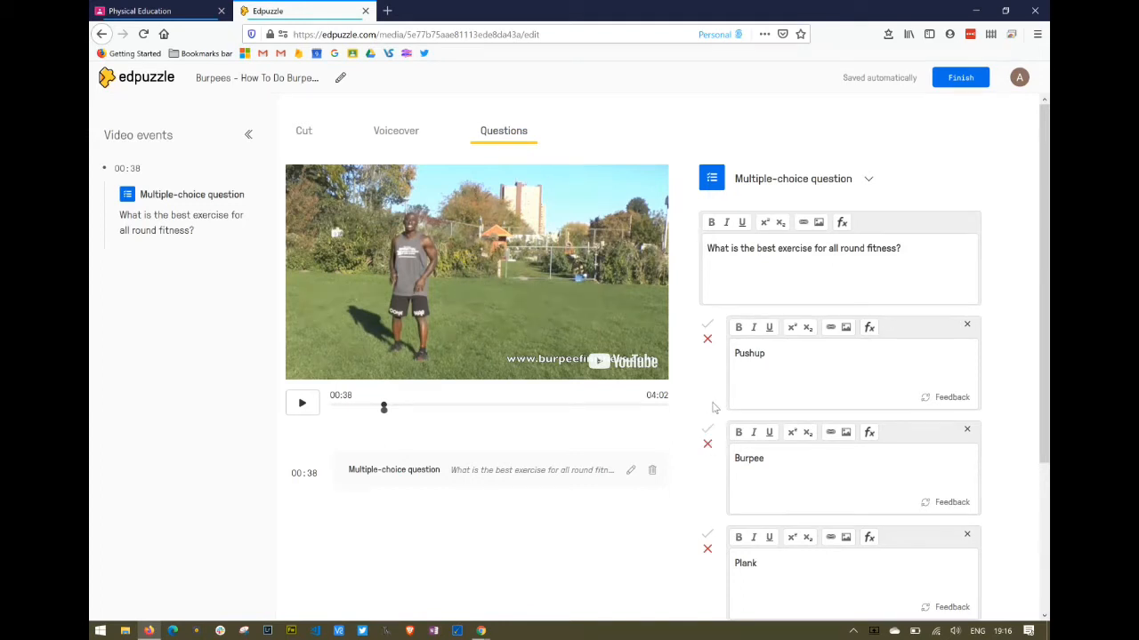
# Step: Mark Burpee as the correct answer and save the multiple-choice question
pyautogui.click(707, 429)
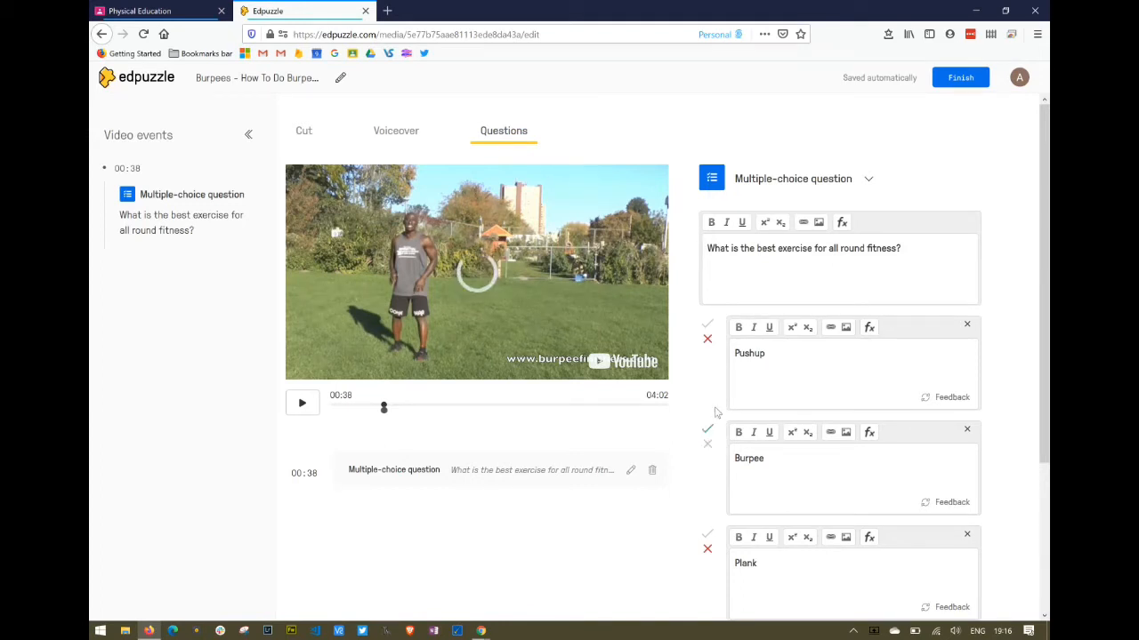
pyautogui.scroll(-1, 712, 397)
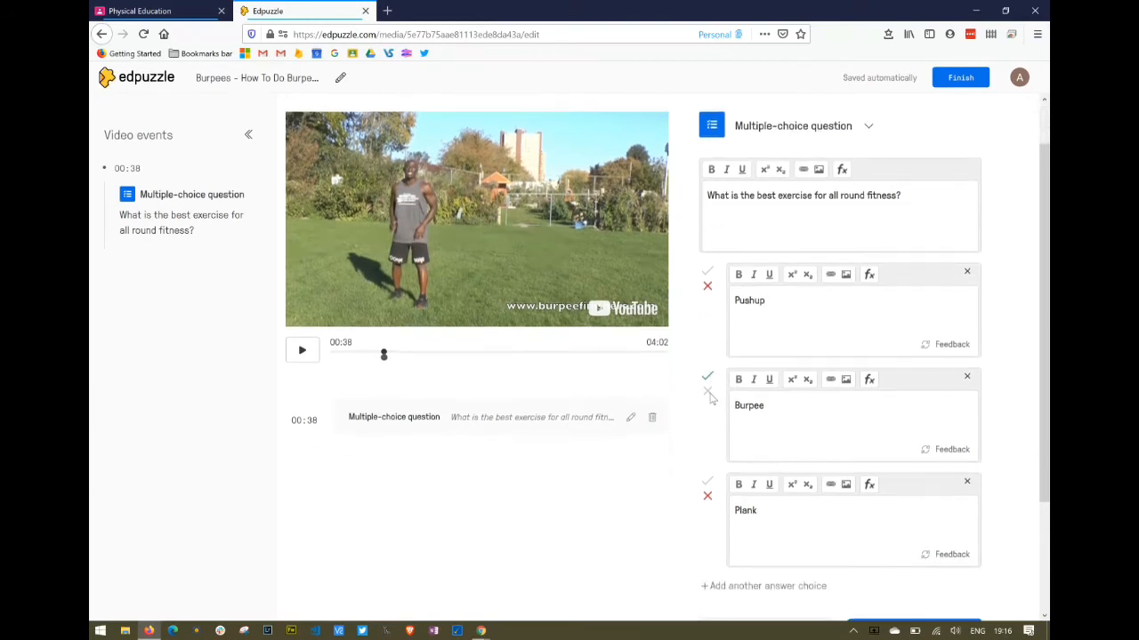
pyautogui.scroll(-2, 711, 398)
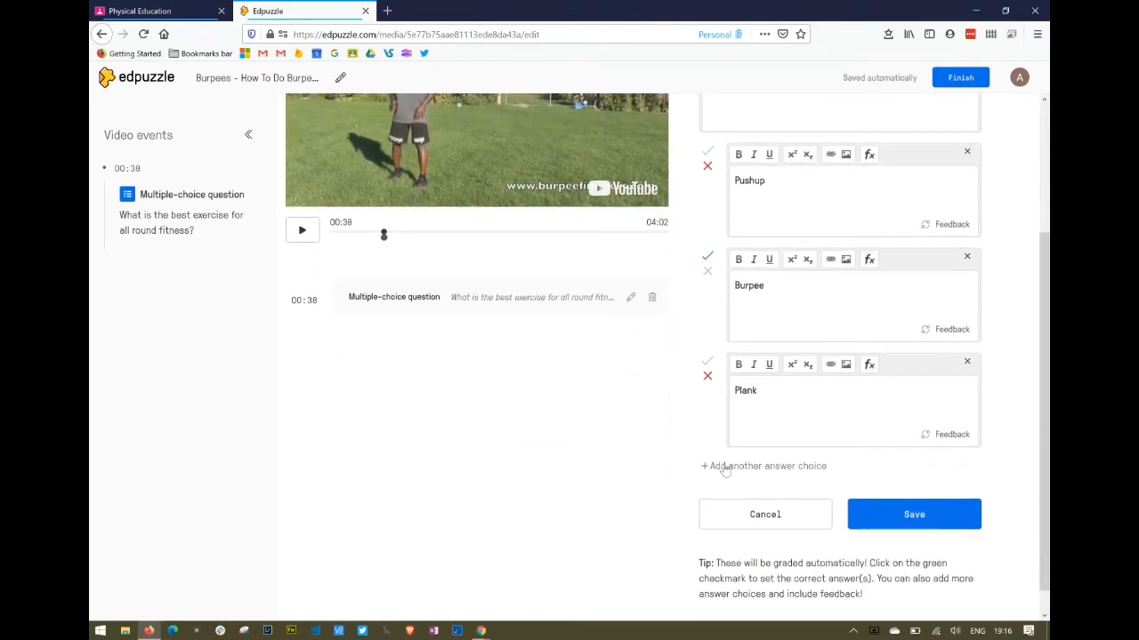
pyautogui.scroll(1, 655, 422)
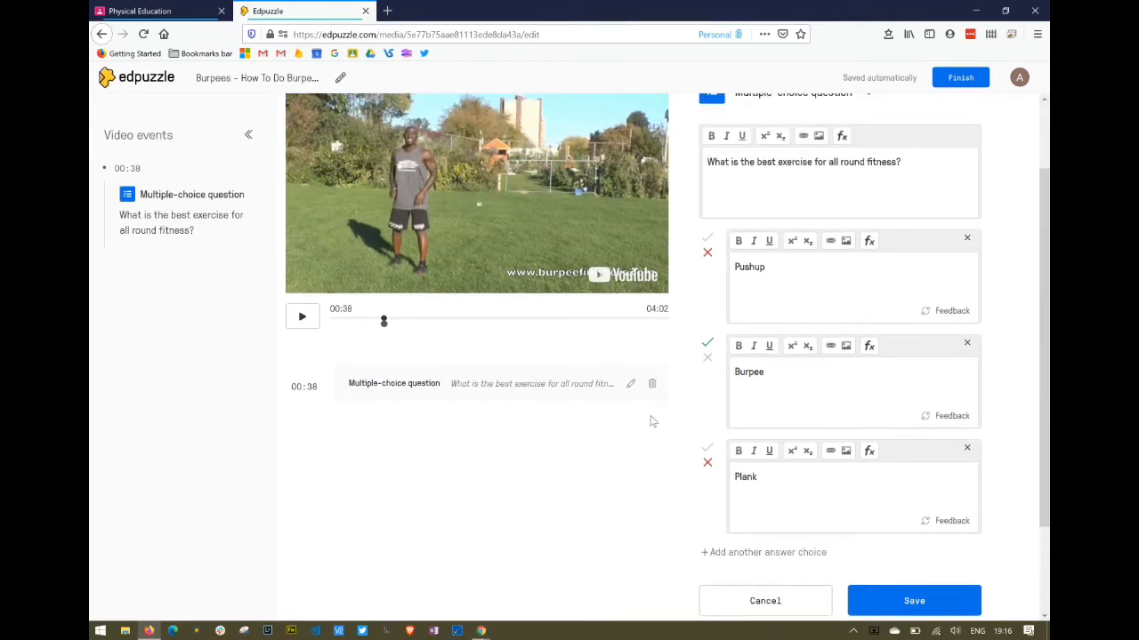
pyautogui.scroll(1, 654, 421)
pyautogui.scroll(-2, 650, 422)
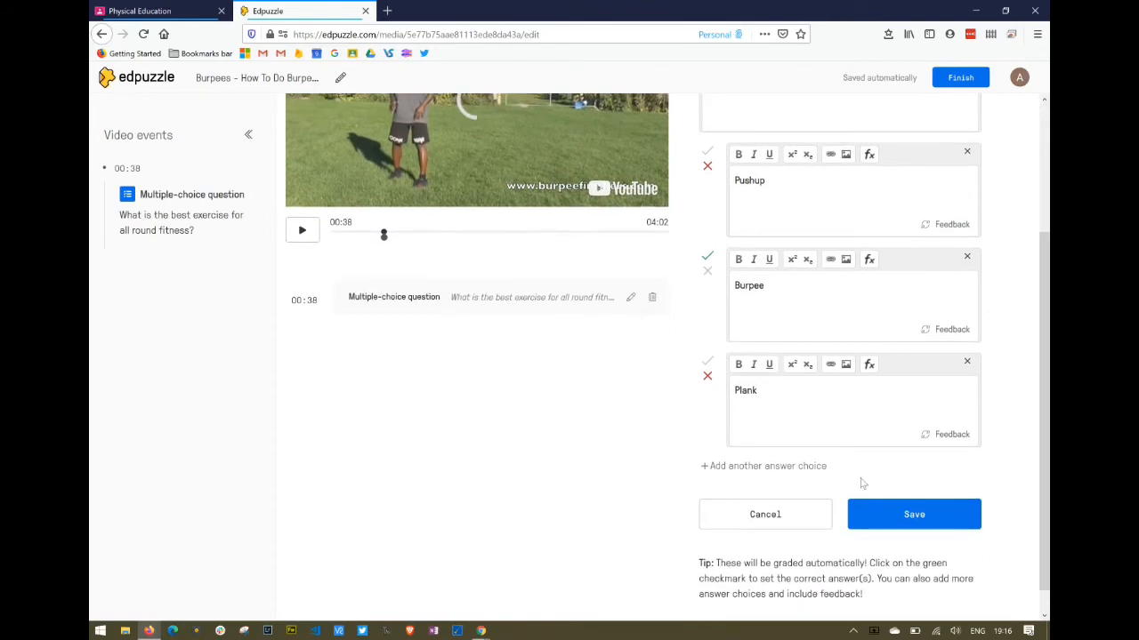
pyautogui.click(898, 514)
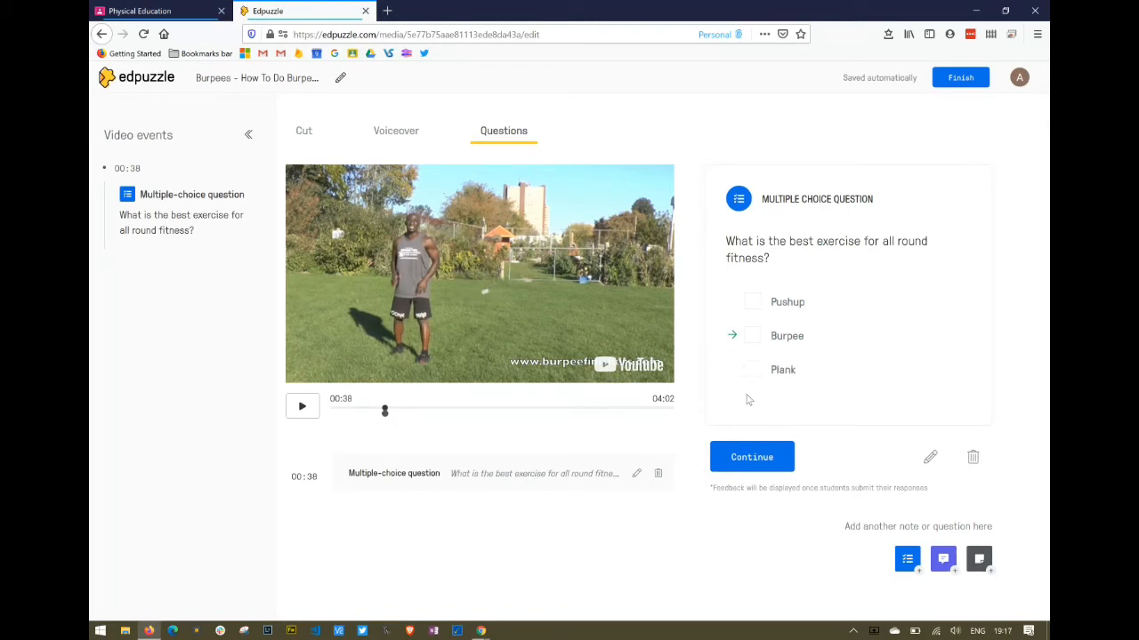
# Step: Add and save an open-ended question at 01:58 in the video asking "What is your favourite exercise?"
pyautogui.click(752, 459)
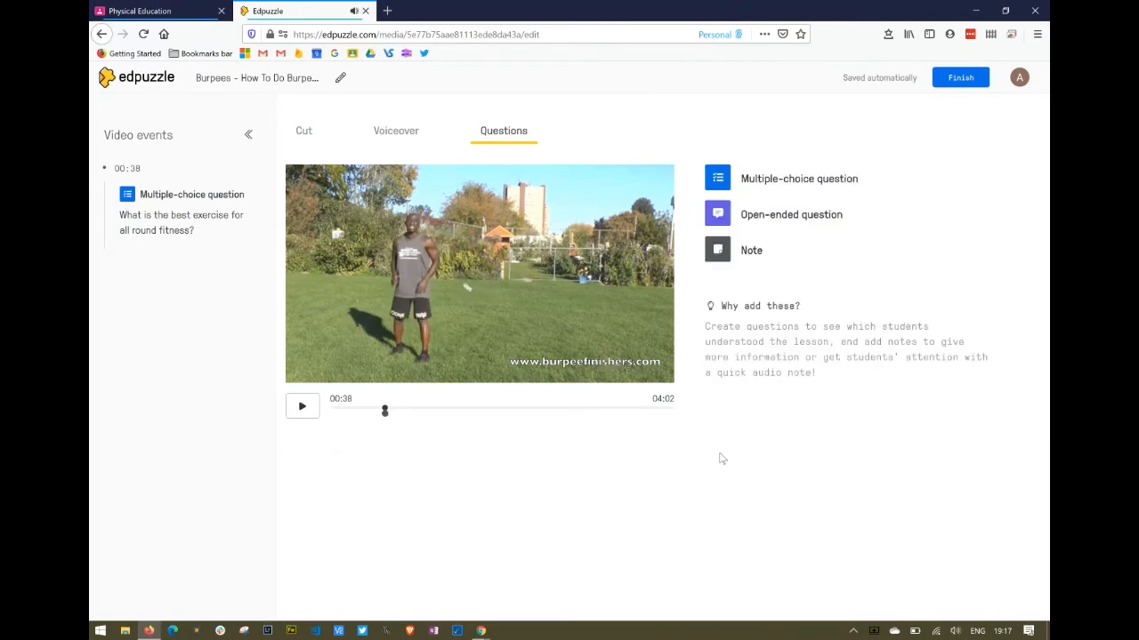
pyautogui.click(718, 457)
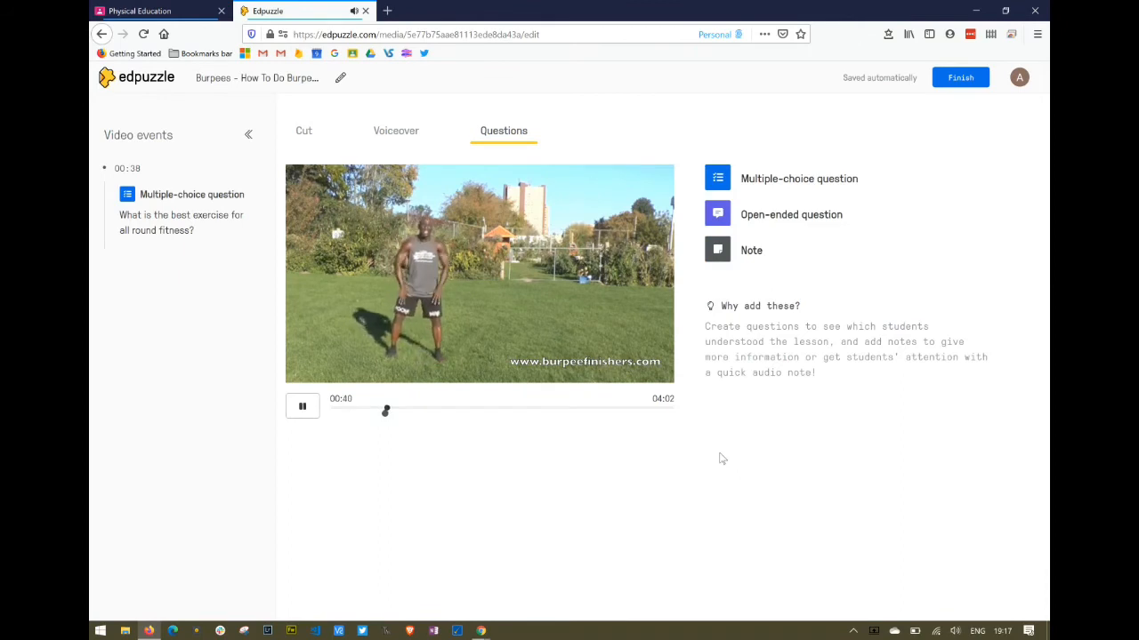
pyautogui.click(301, 407)
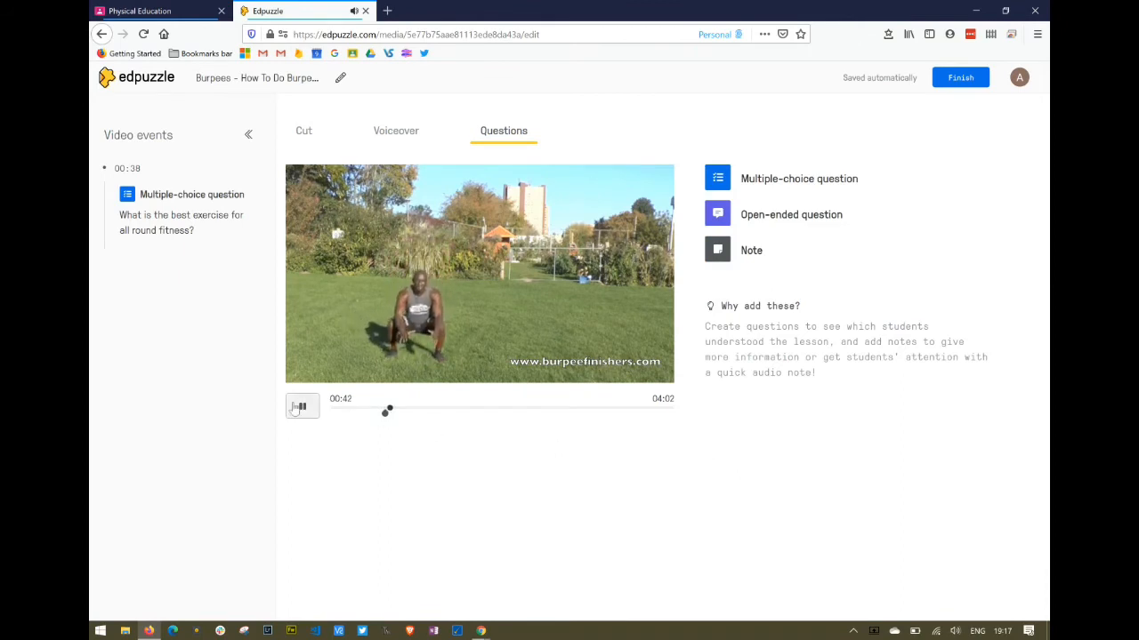
pyautogui.click(498, 410)
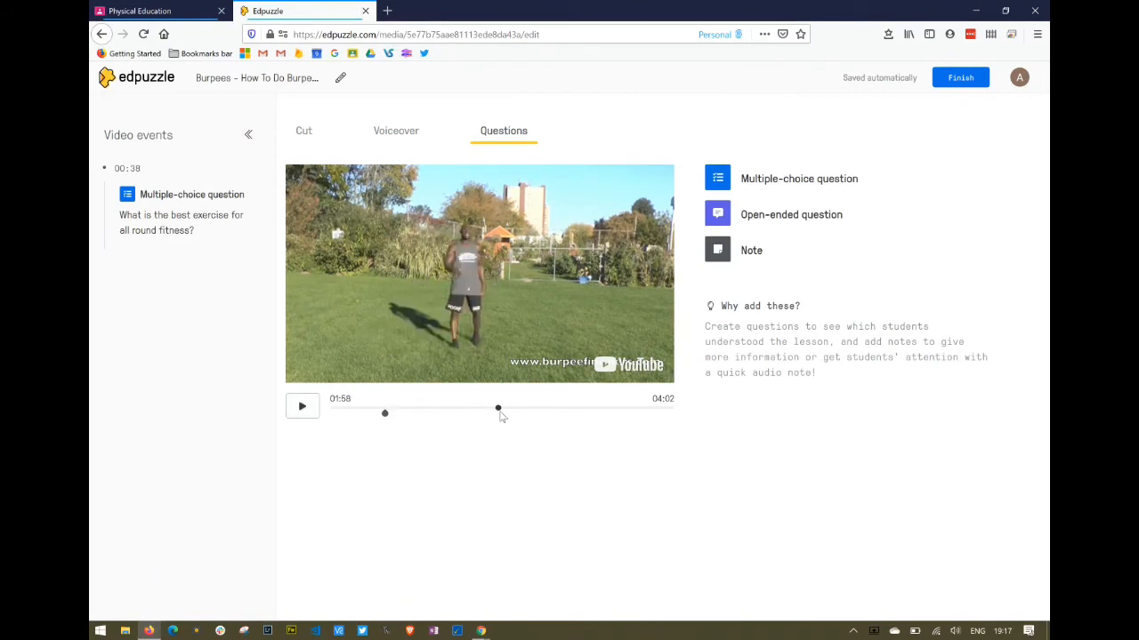
pyautogui.click(761, 221)
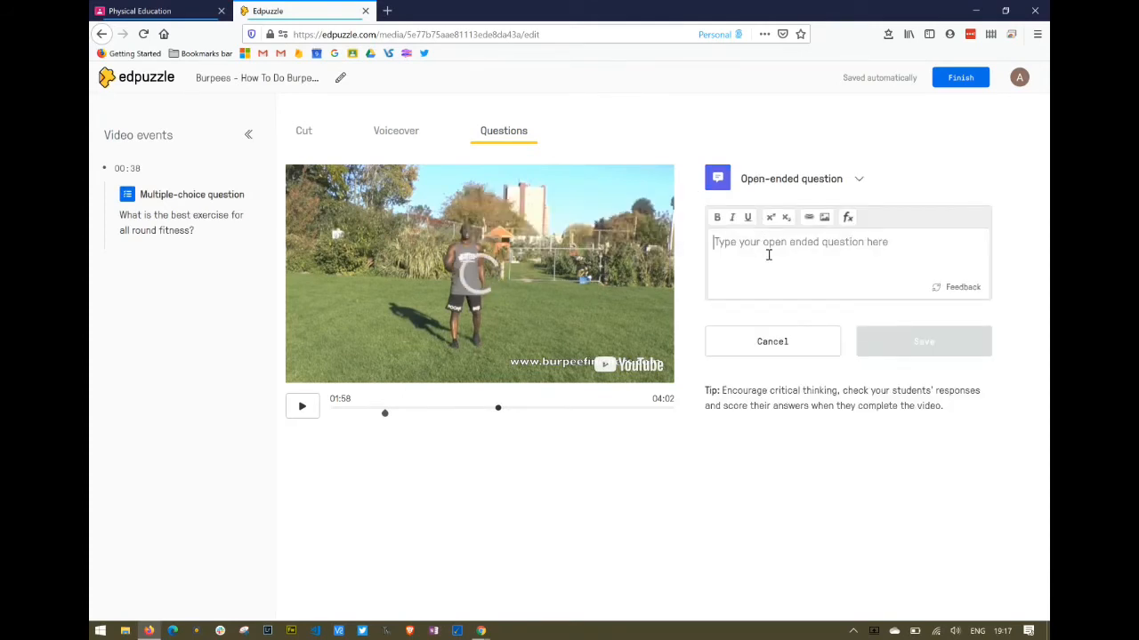
pyautogui.write('Wha')
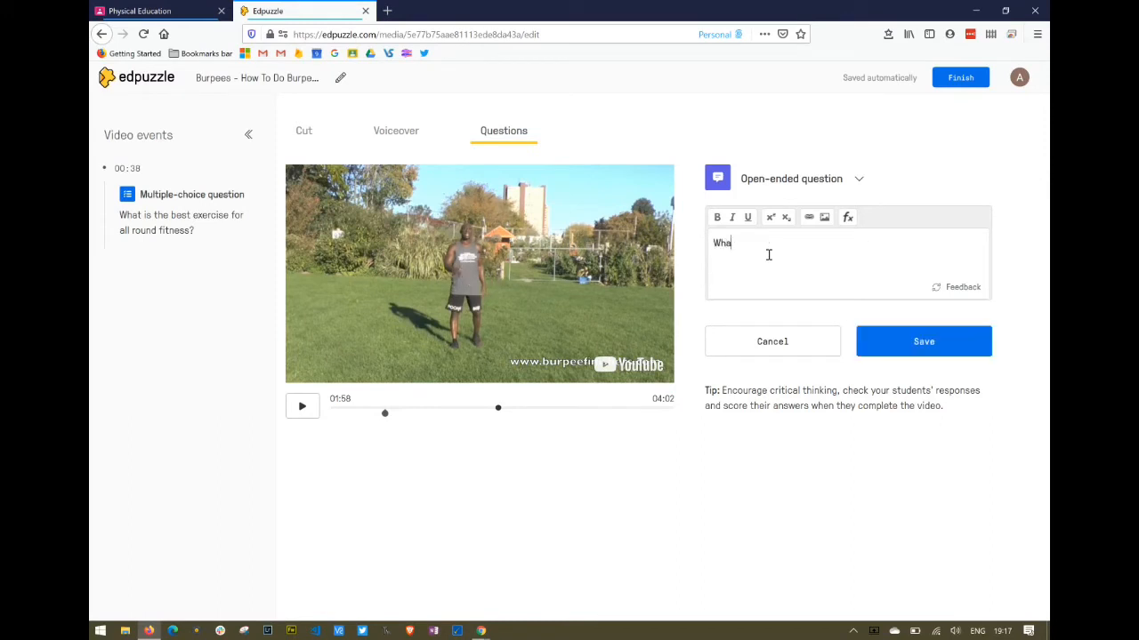
pyautogui.write('t is your fav')
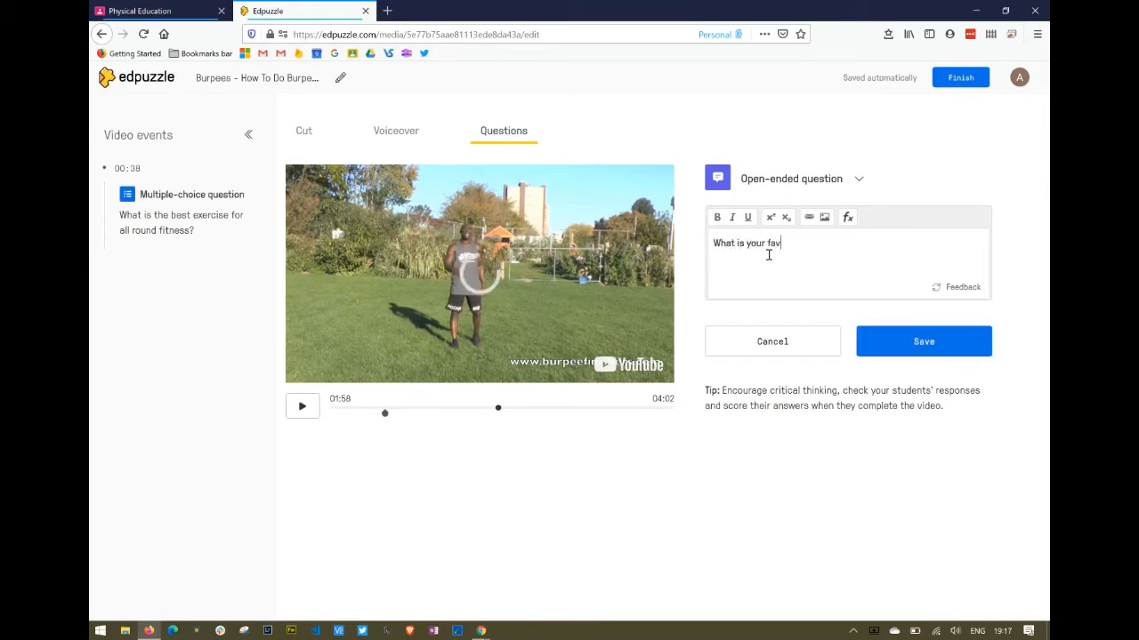
pyautogui.write('ourite exercise?')
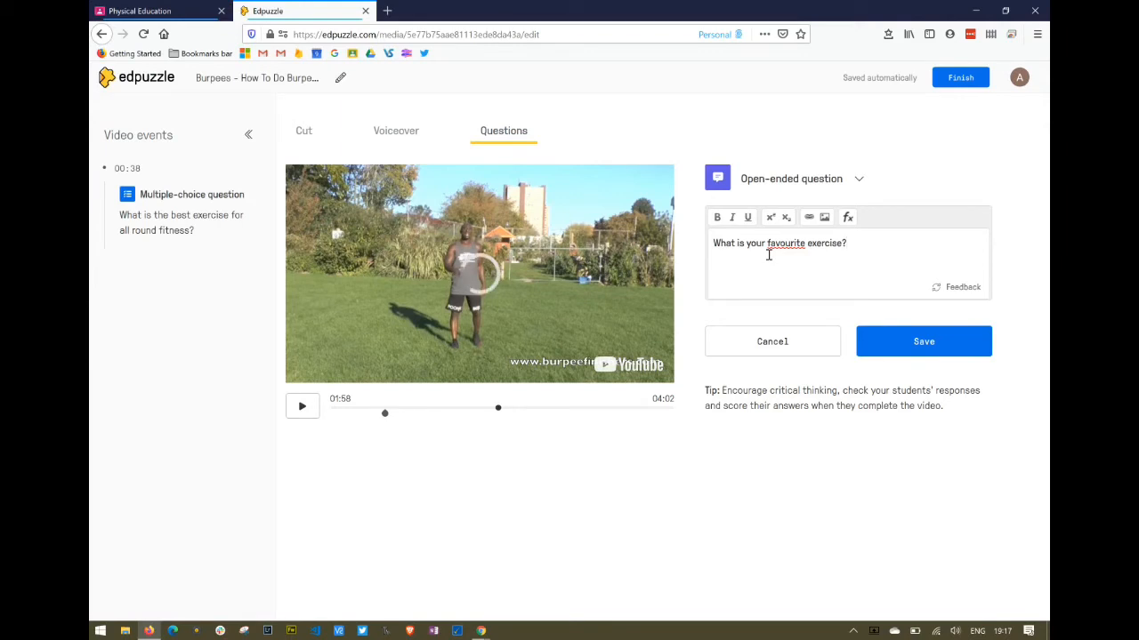
pyautogui.click(885, 342)
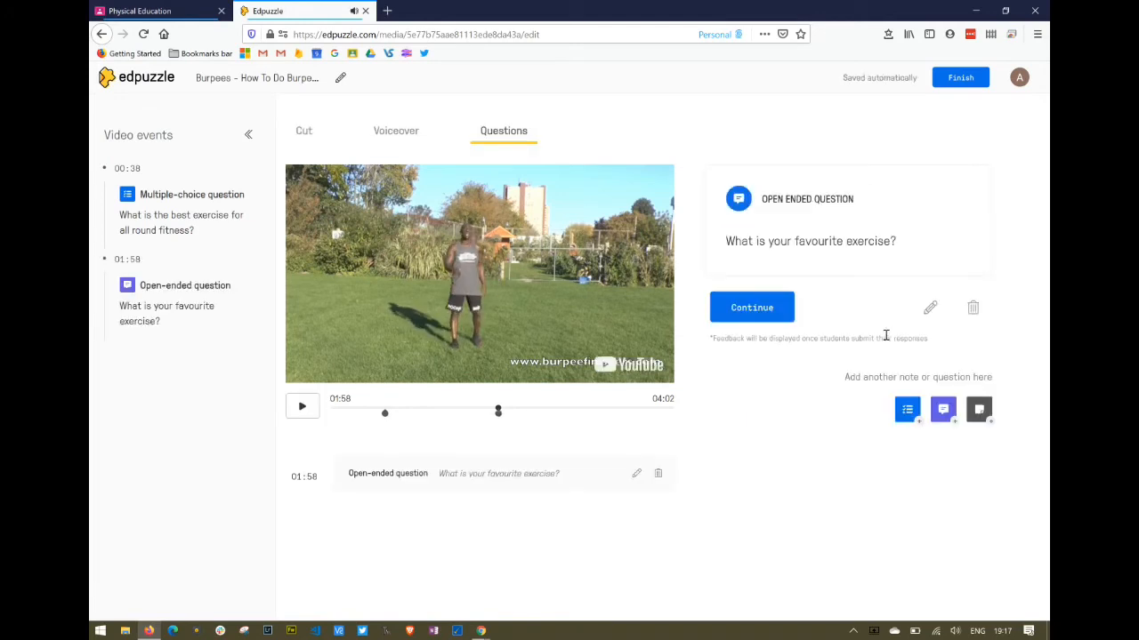
# Step: Add and save a note at 02:59 in the video reading "It's important to keep fit in self isolation!"
pyautogui.click(761, 309)
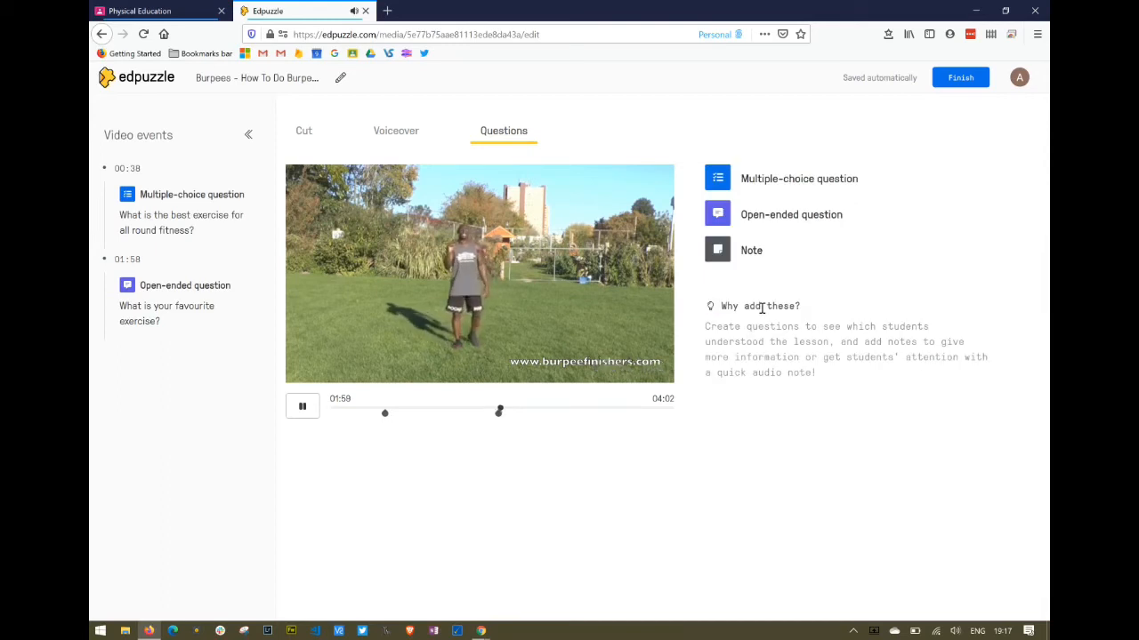
pyautogui.click(303, 407)
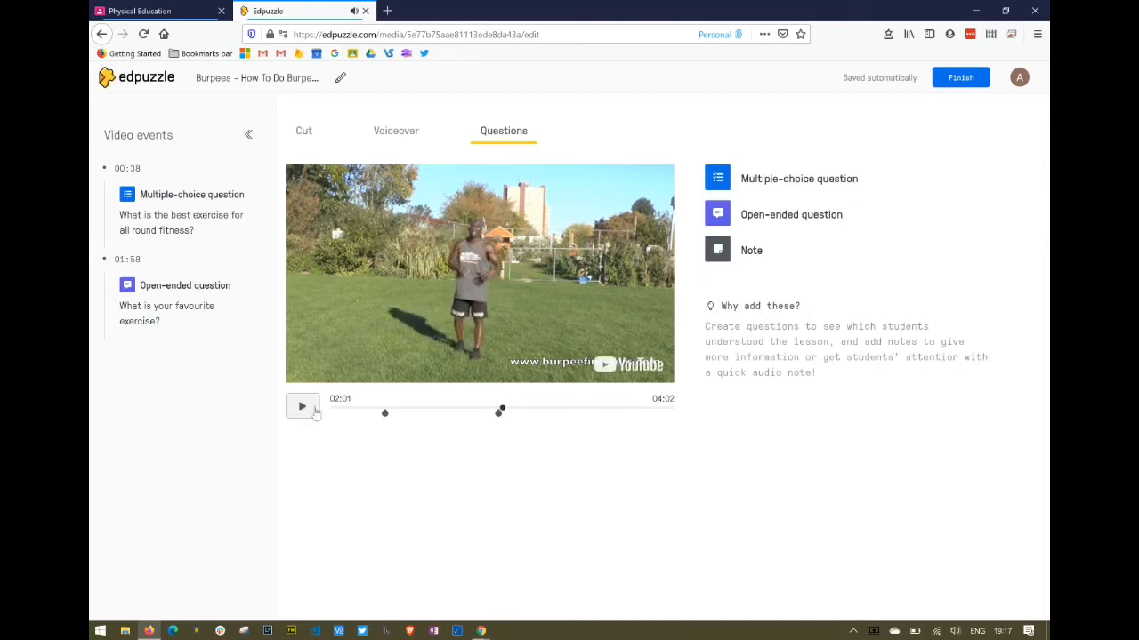
pyautogui.click(587, 411)
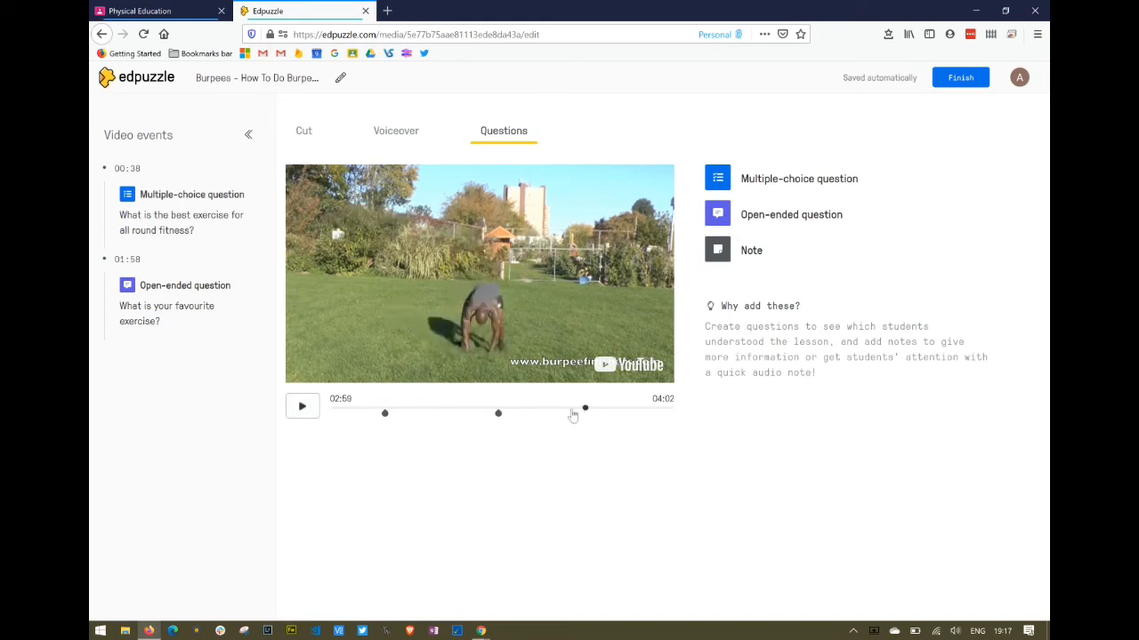
pyautogui.click(719, 256)
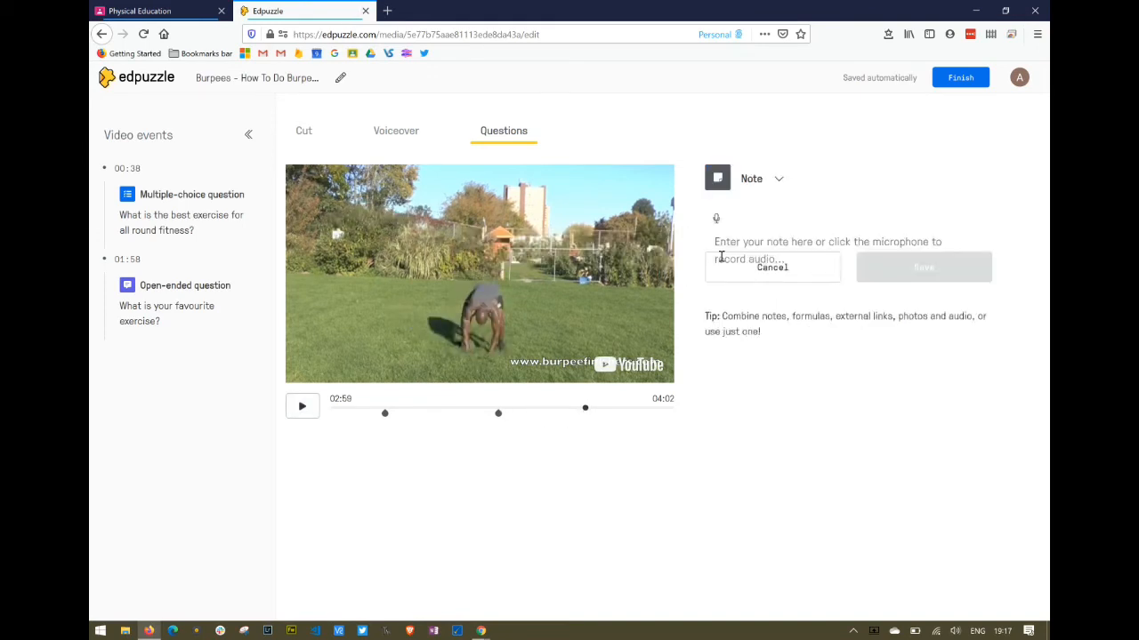
pyautogui.write('I')
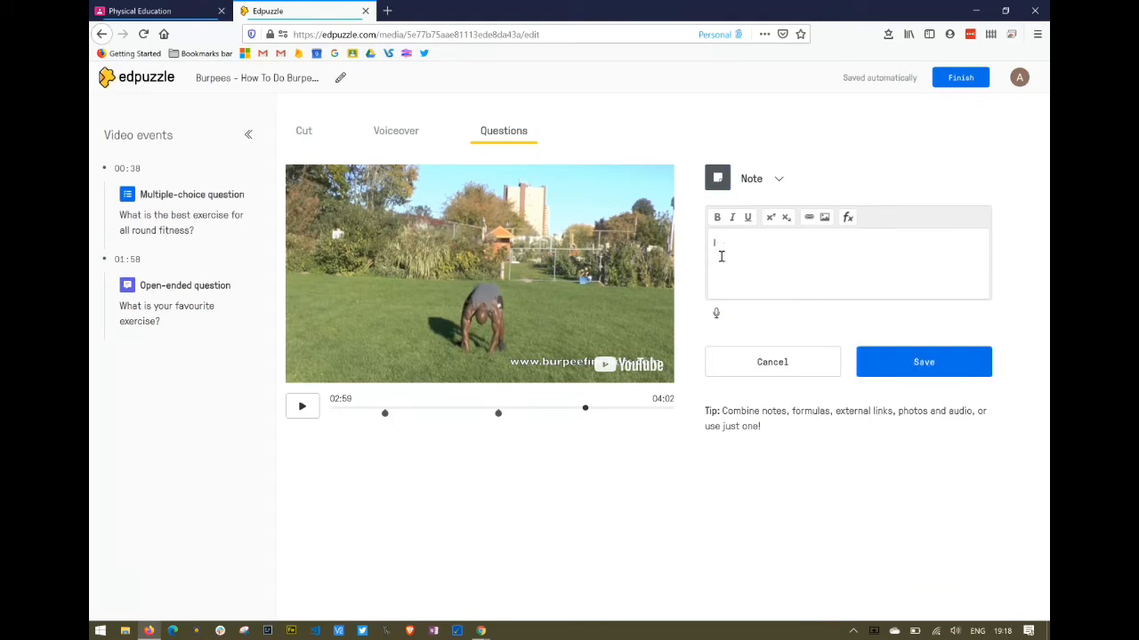
pyautogui.write("t's important")
pyautogui.write('to keep fit in self isolation!')
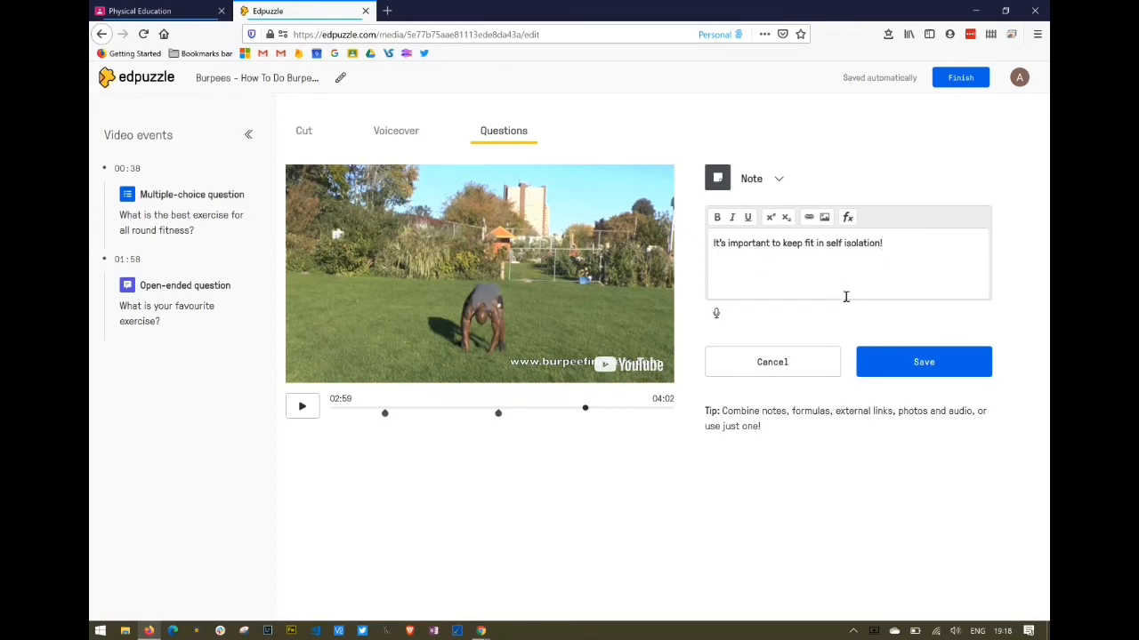
pyautogui.click(862, 358)
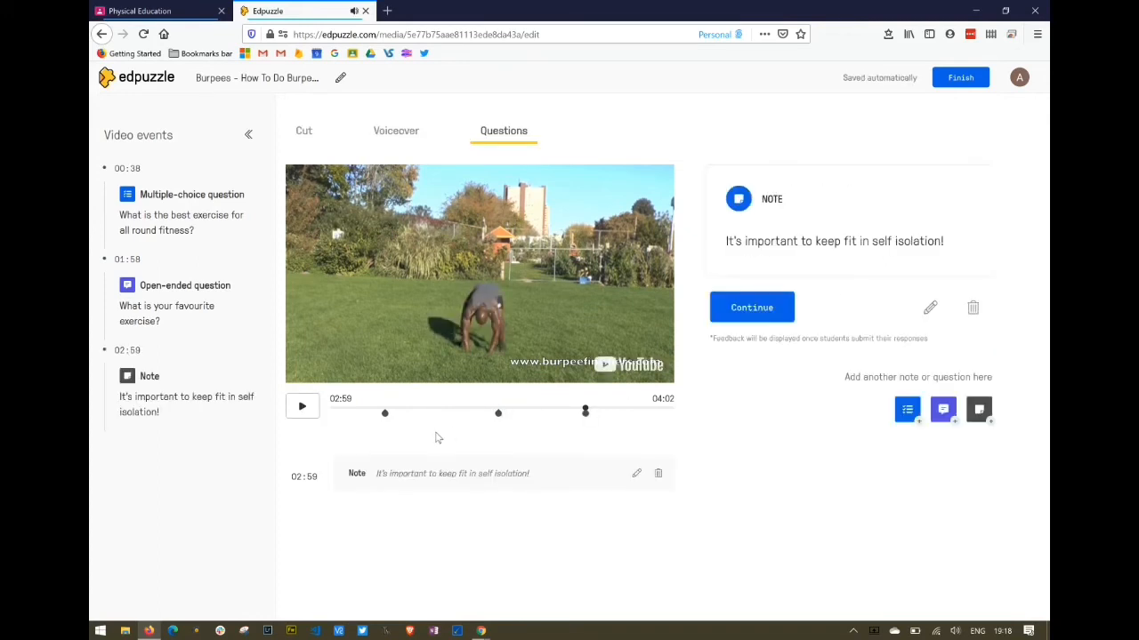
# Step: Finish editing the burpees video lesson and open its options for assigning it to a class
pyautogui.click(732, 310)
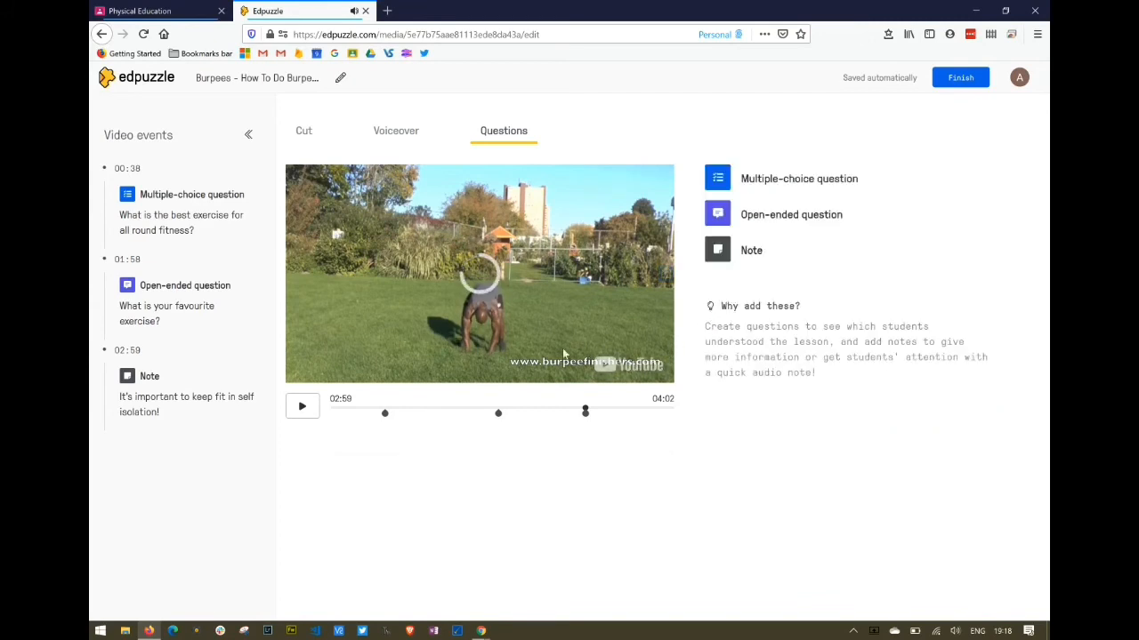
pyautogui.click(303, 409)
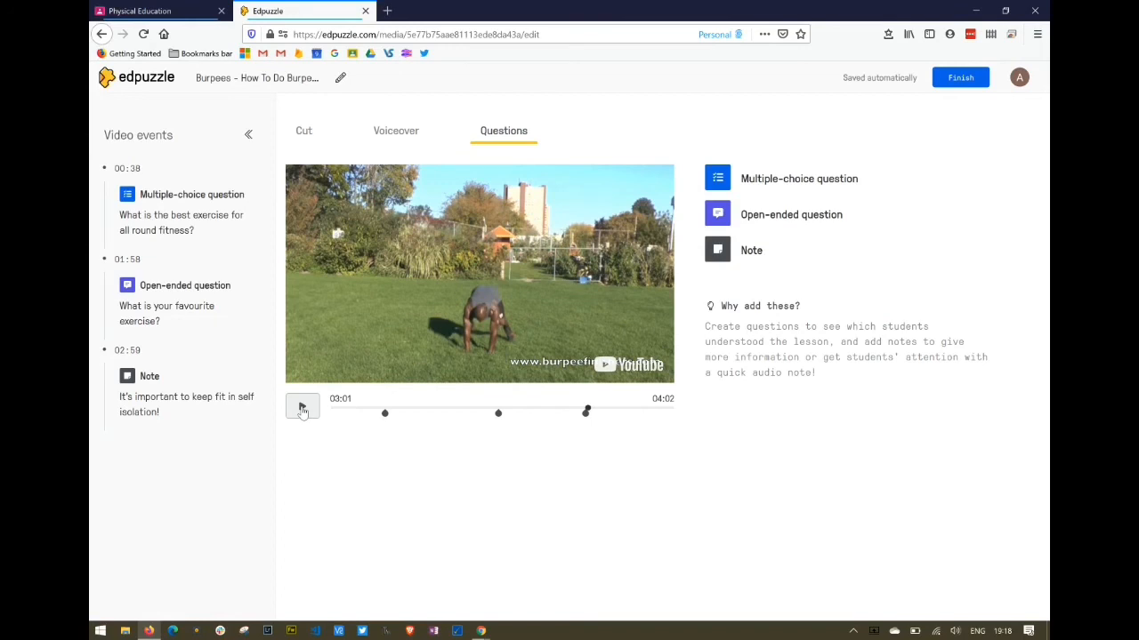
pyautogui.click(954, 79)
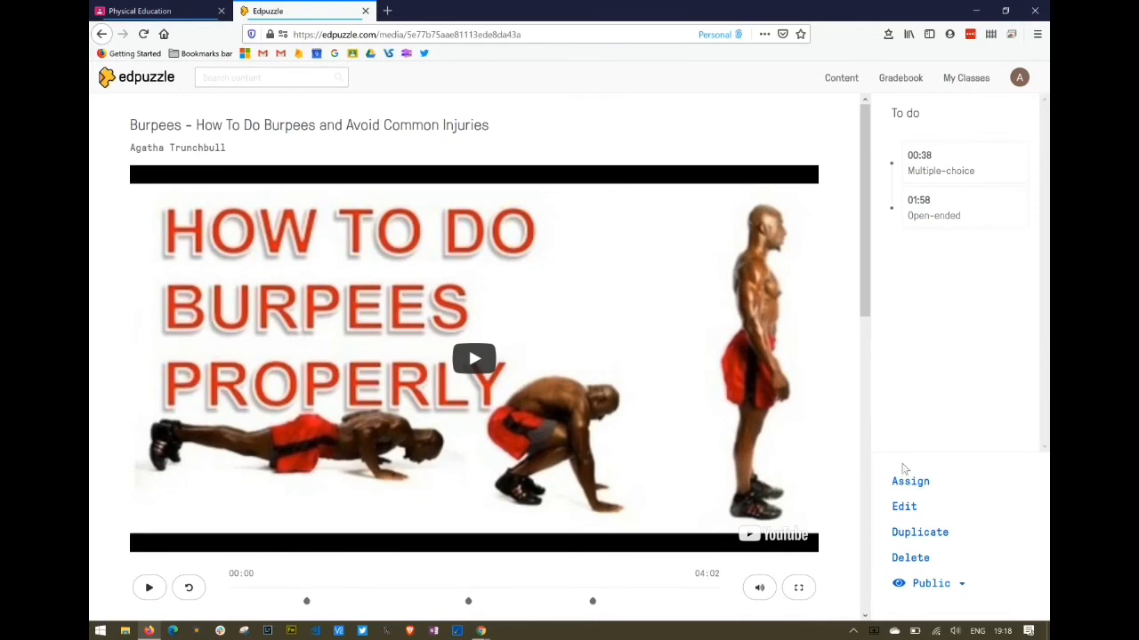
pyautogui.click(908, 482)
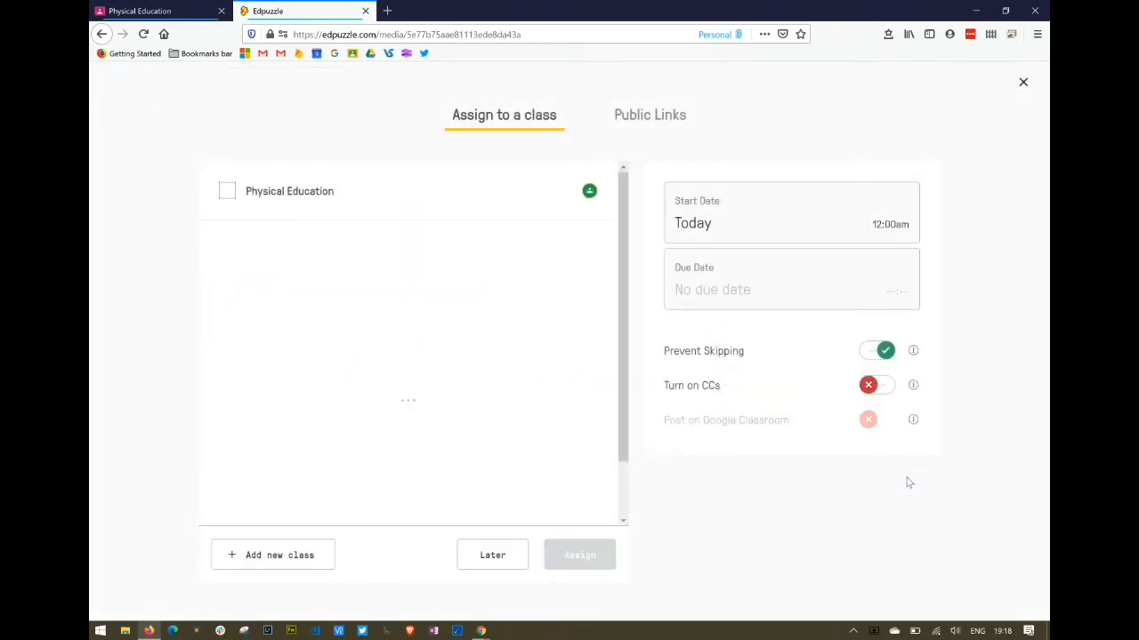